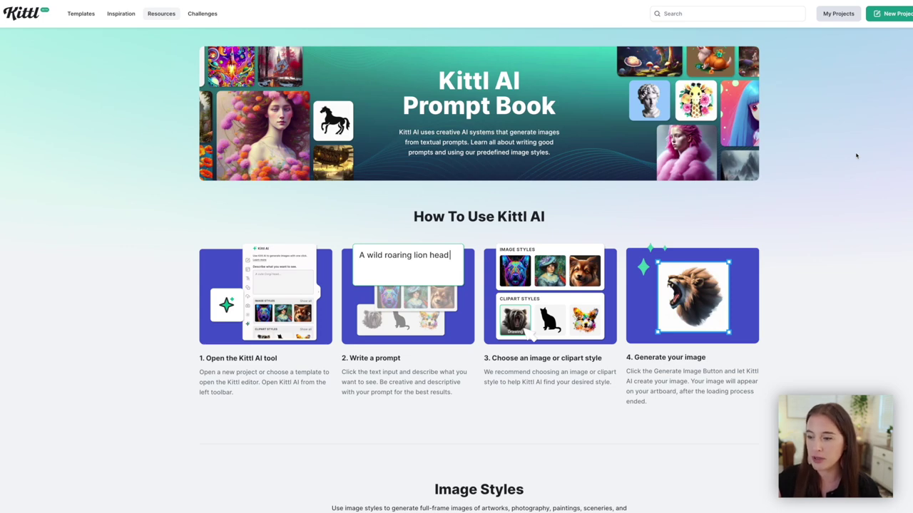
scroll(857, 155, "down", 1)
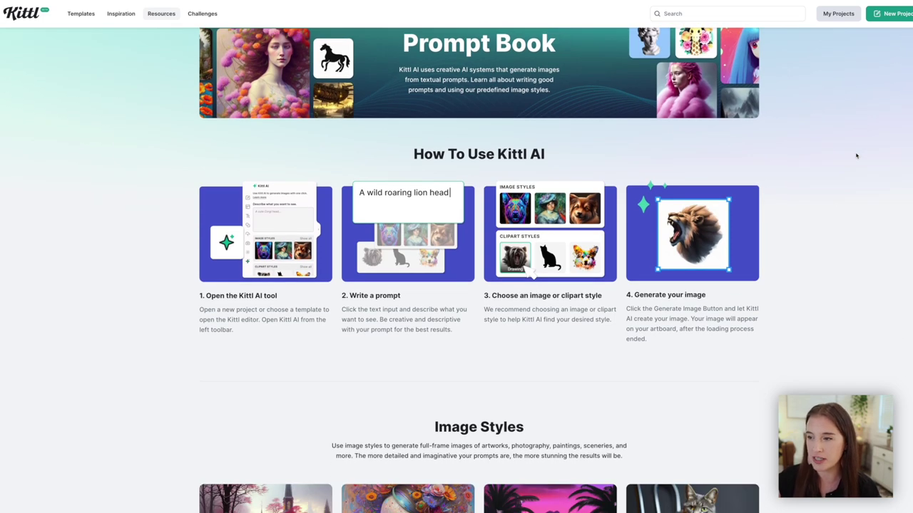
scroll(856, 155, "down", 3)
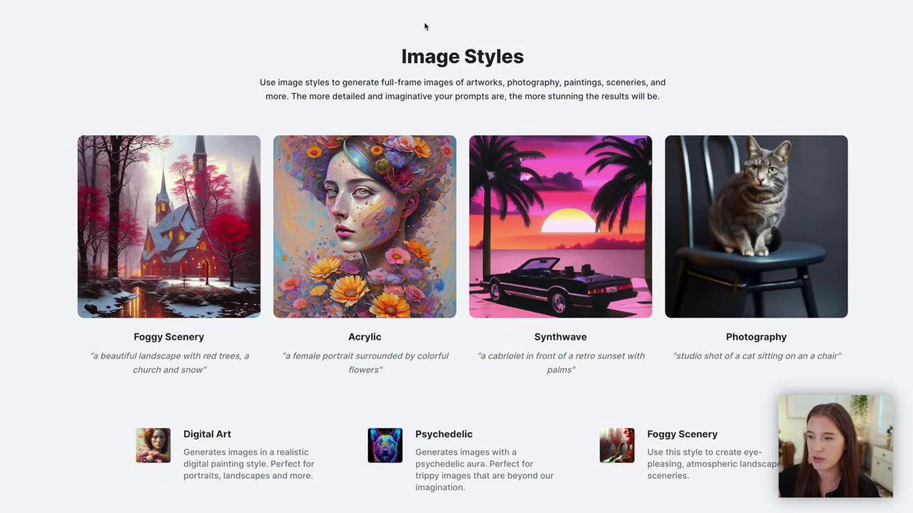
scroll(622, 90, "down", 3)
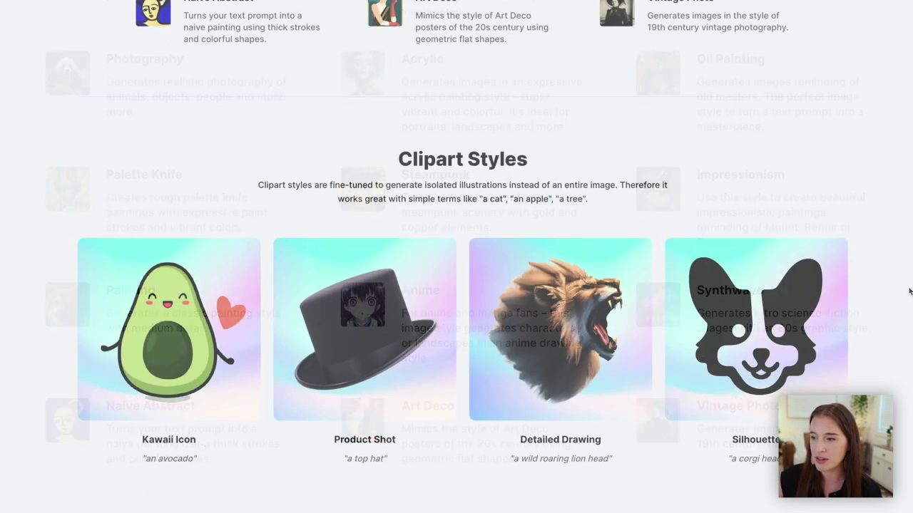
scroll(909, 291, "down", 3)
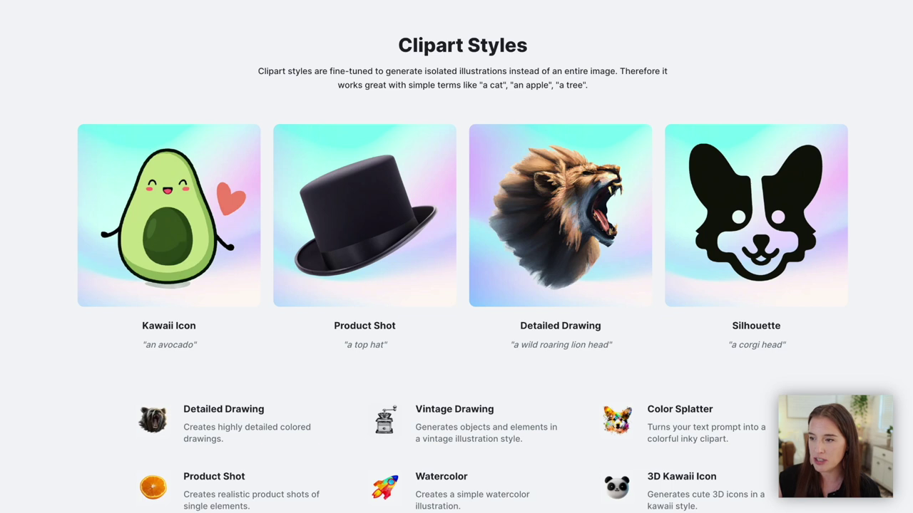
scroll(909, 291, "down", 1)
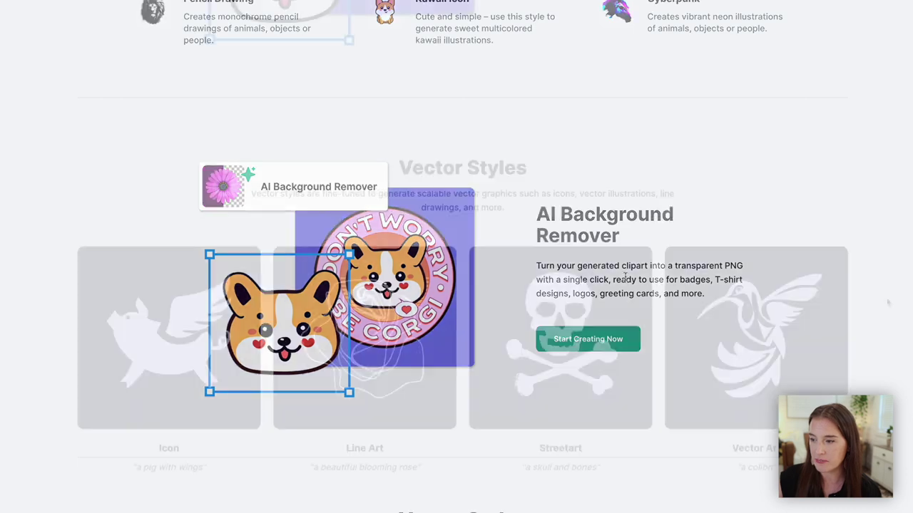
scroll(457, 285, "down", 2)
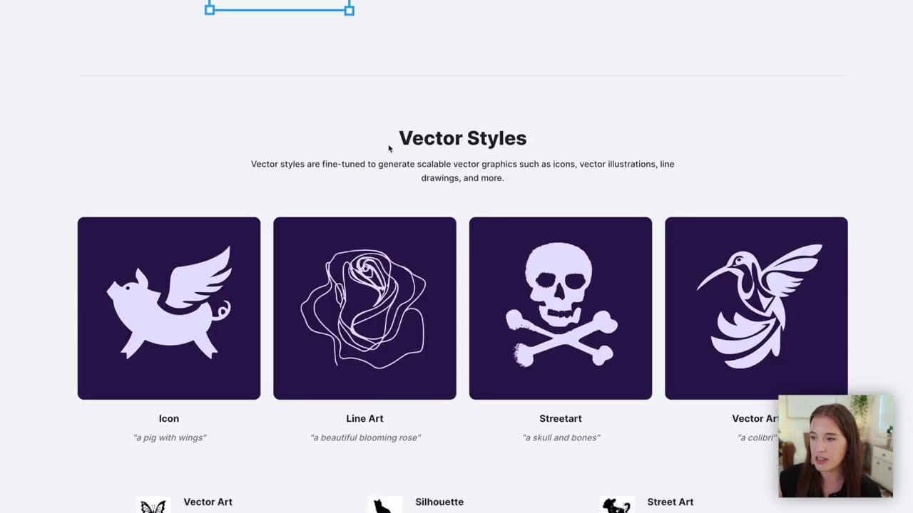
Scroll through the Vector Styles and Pattern Styles examples
scroll(515, 164, "down", 1)
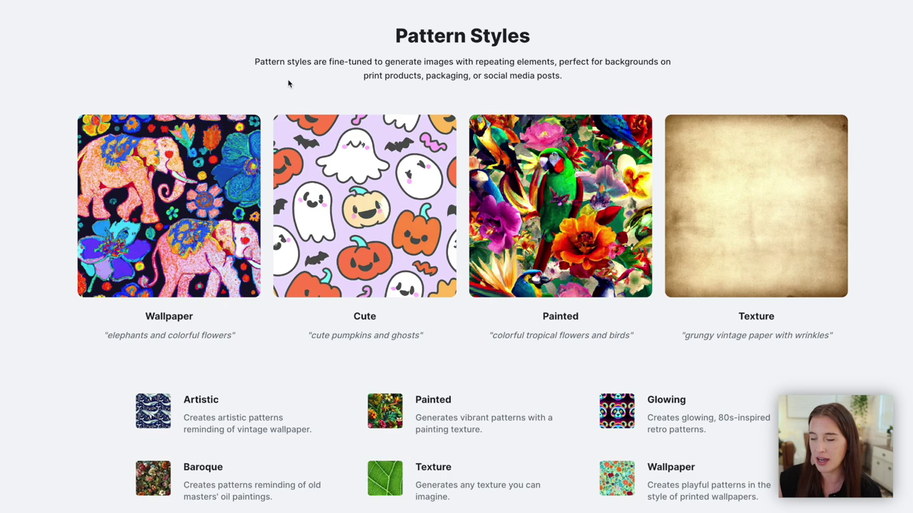
scroll(288, 84, "down", 3)
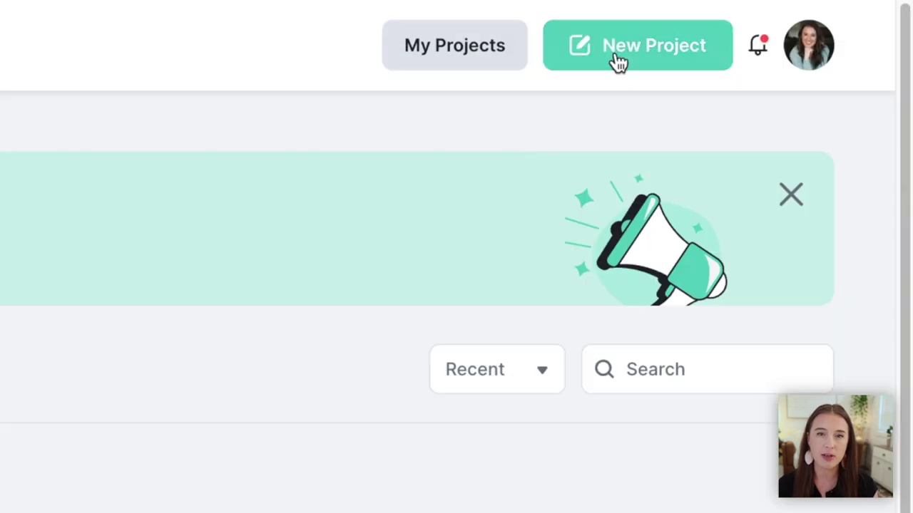
Start a new project with the Poster Small 16 × 20 in preset and select its 300 DPI value
left_click(906, 12)
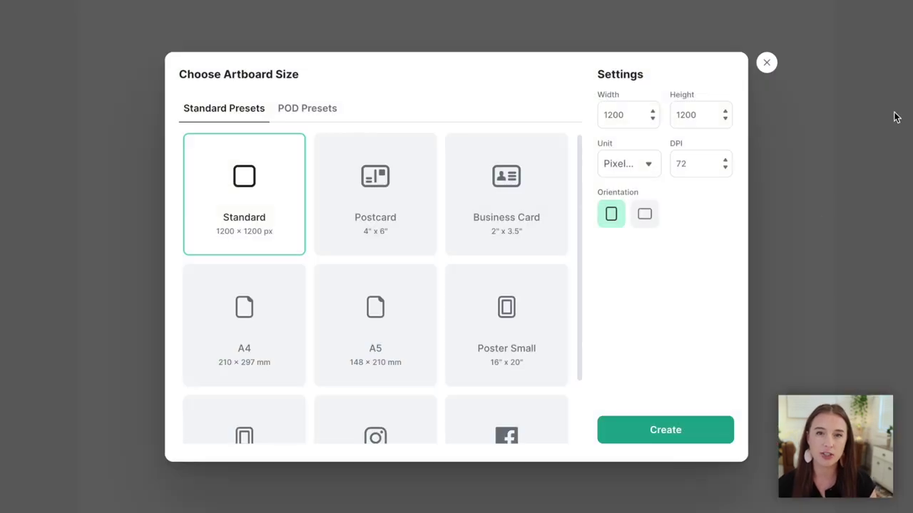
scroll(546, 258, "down", 2)
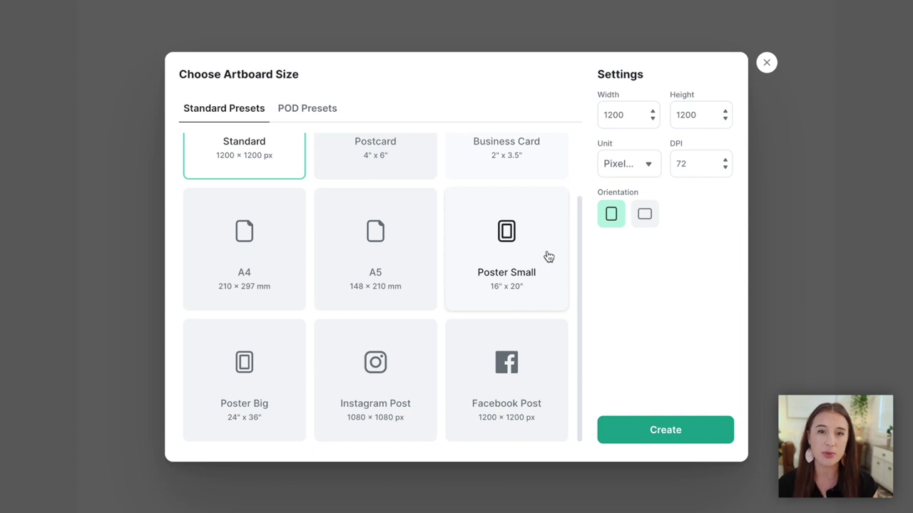
left_click(527, 256)
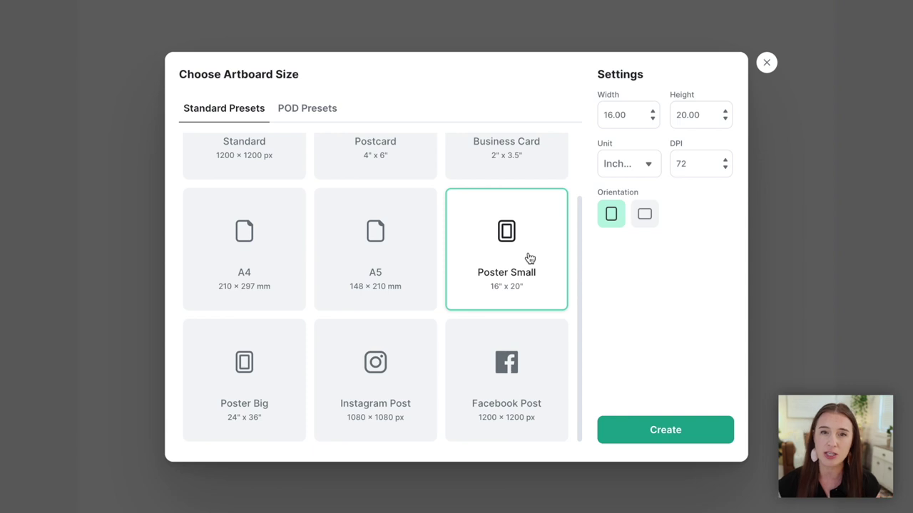
double_click(701, 164)
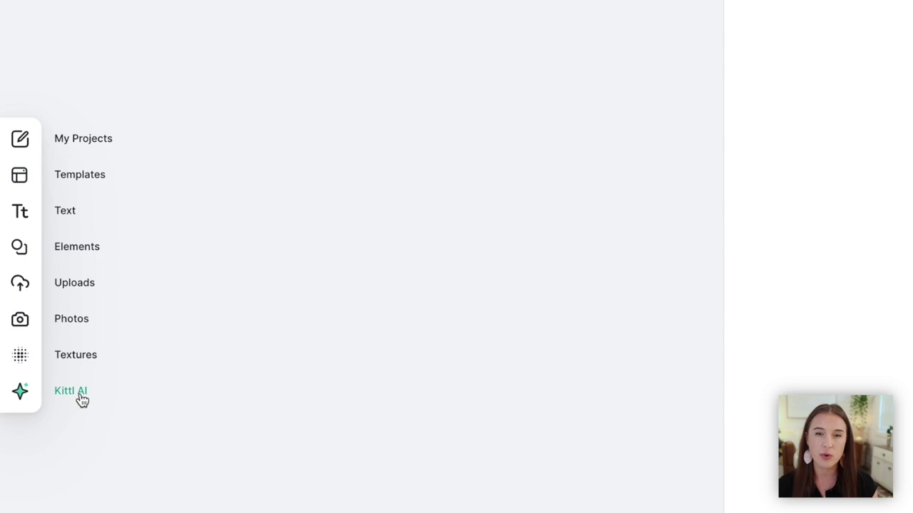
Generate 'peach and blue flowers' art in the Art Deco style with Kittl AI
left_click(71, 392)
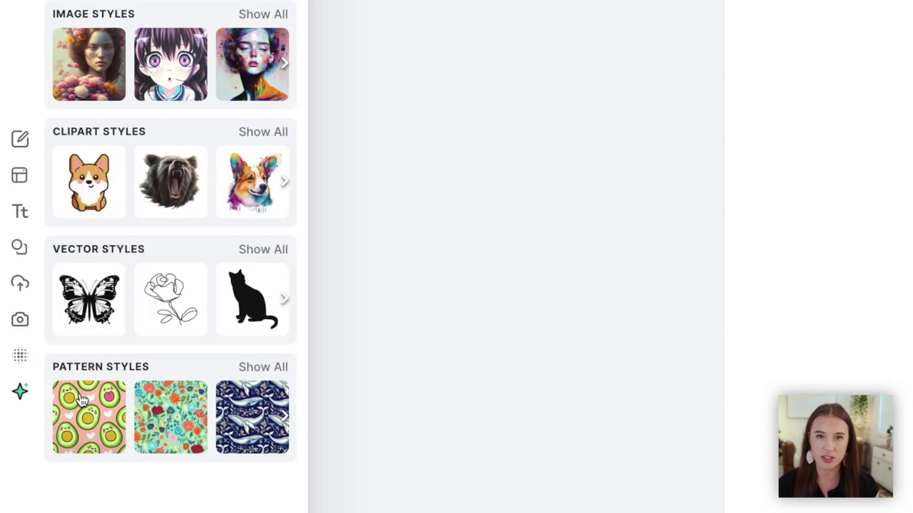
left_click(263, 13)
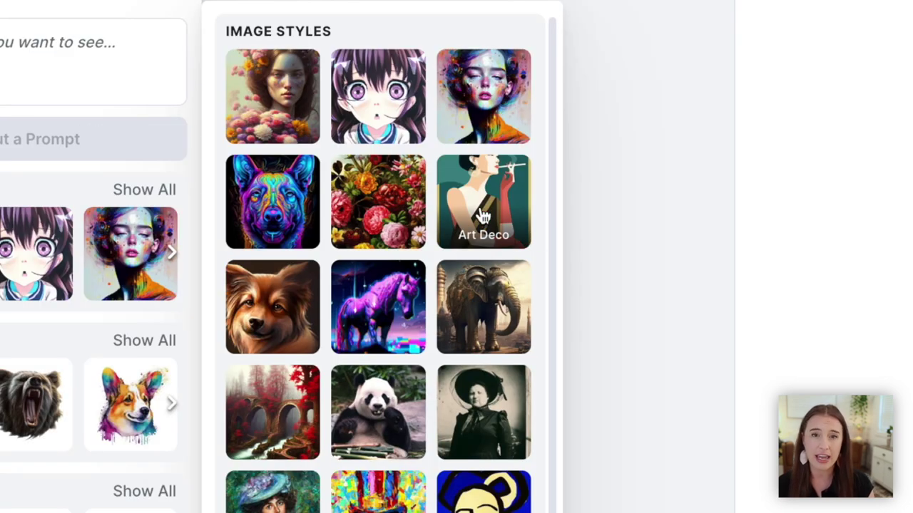
left_click(484, 216)
left_click(121, 58)
type("peach and blue flowe")
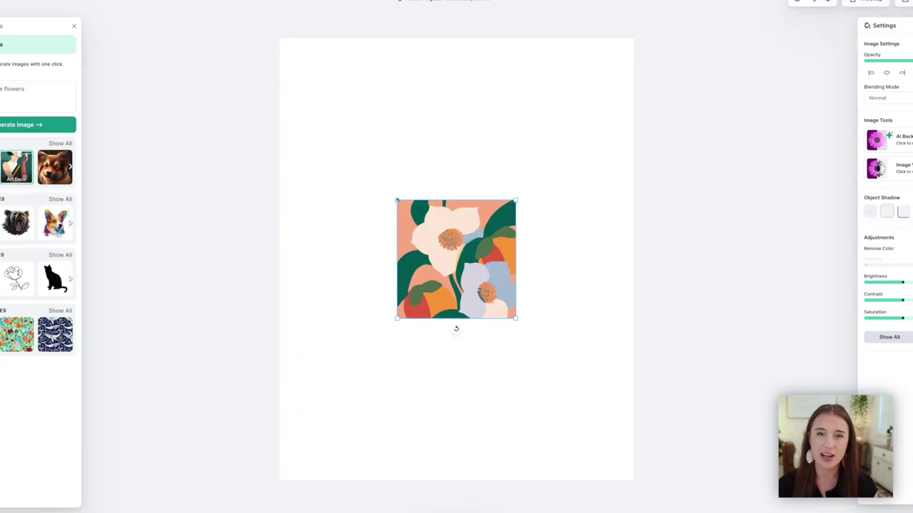
Enlarge and reposition the flower image across the poster, then show all clipart styles
left_click_drag(397, 201, 236, 40)
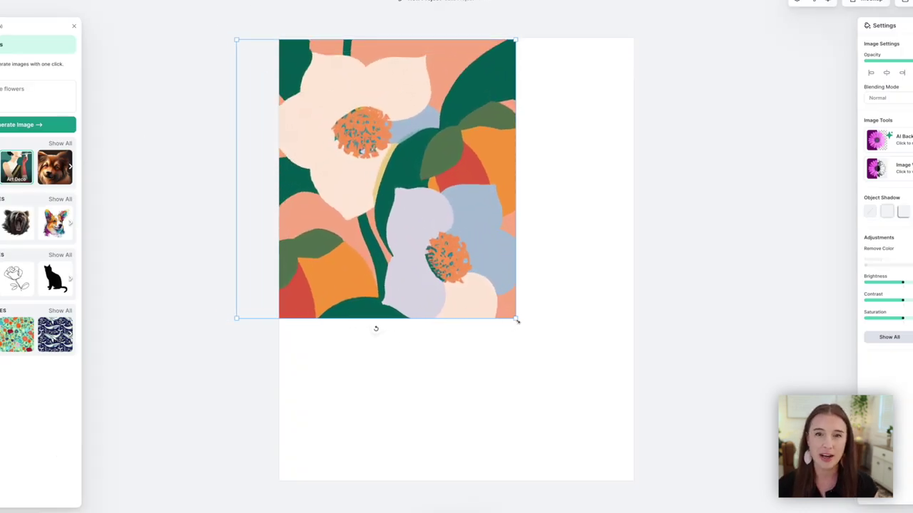
left_click_drag(517, 321, 679, 480)
left_click_drag(536, 358, 498, 356)
key("ctrl+minus")
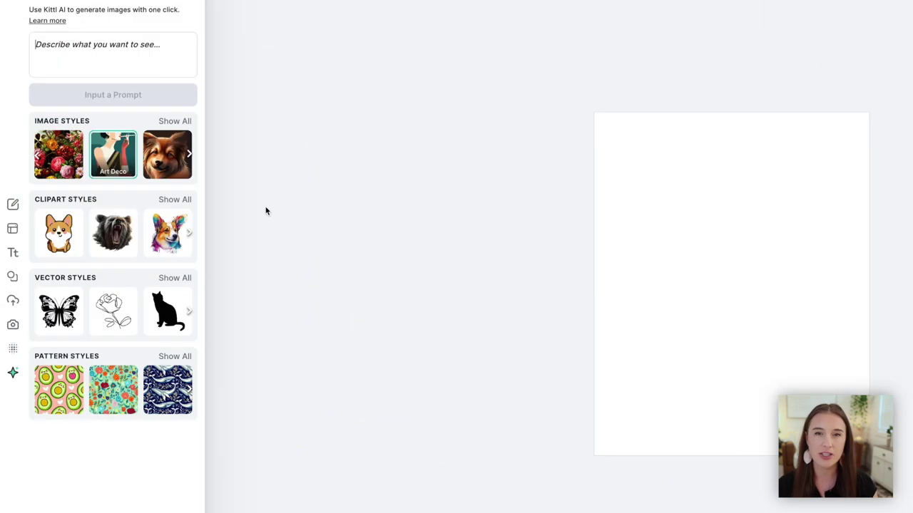
left_click(186, 204)
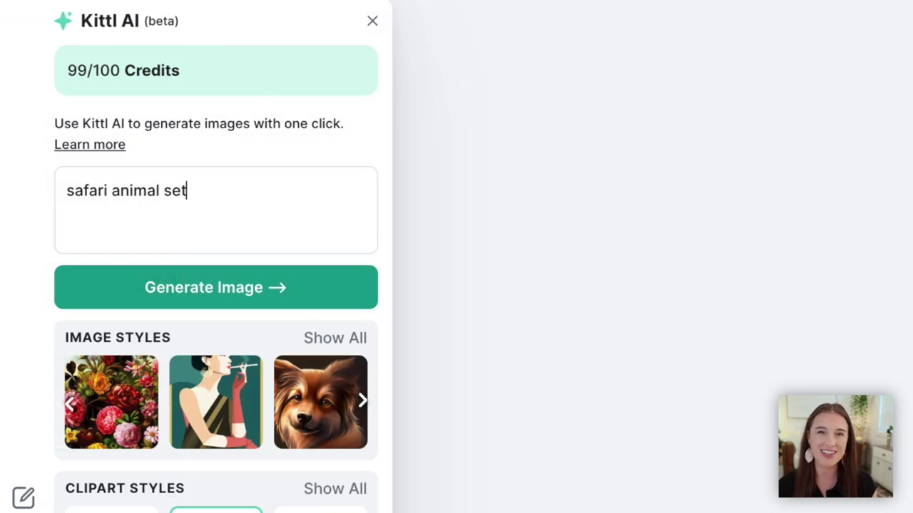
Generate the safari animal set and enlarge the elephant image to span the page width
left_click(341, 291)
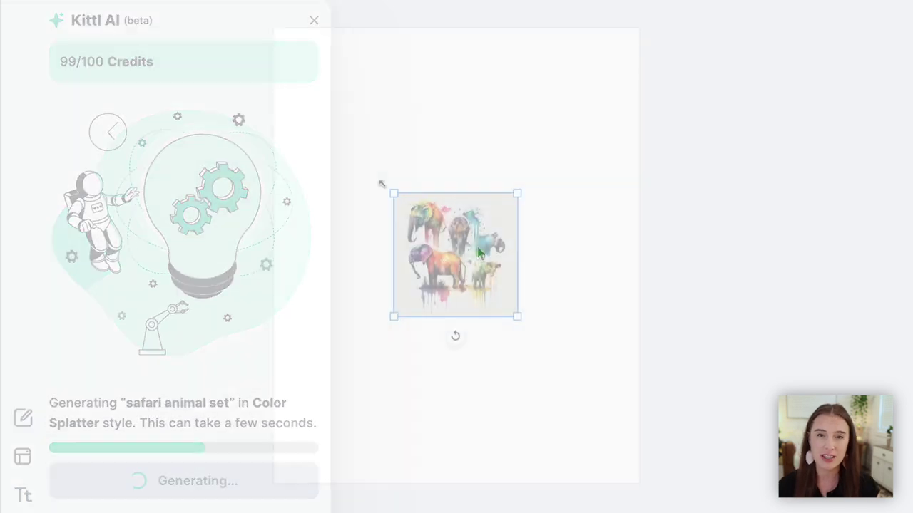
left_click_drag(381, 183, 487, 195)
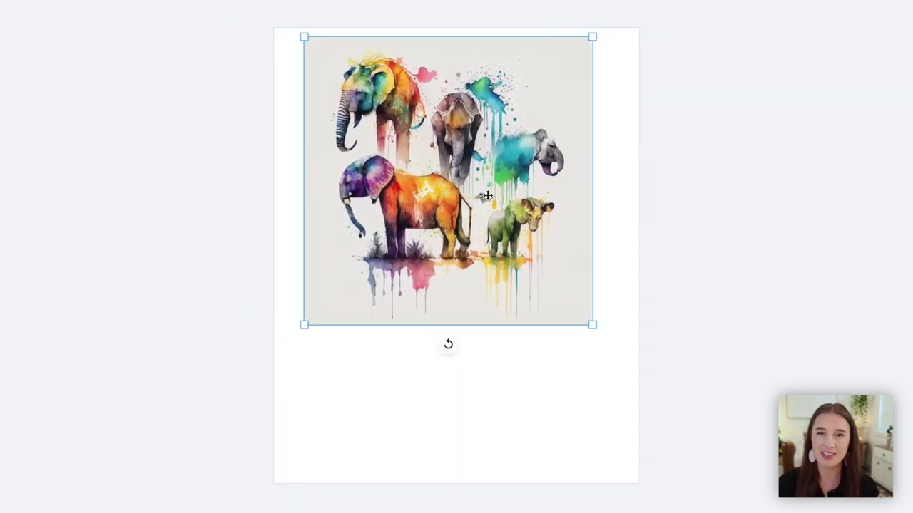
left_click_drag(592, 325, 654, 352)
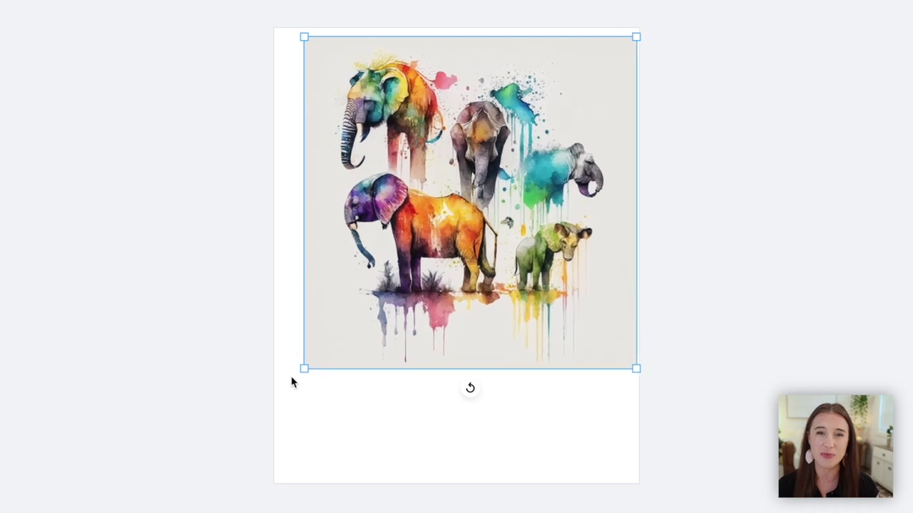
left_click_drag(302, 372, 265, 382)
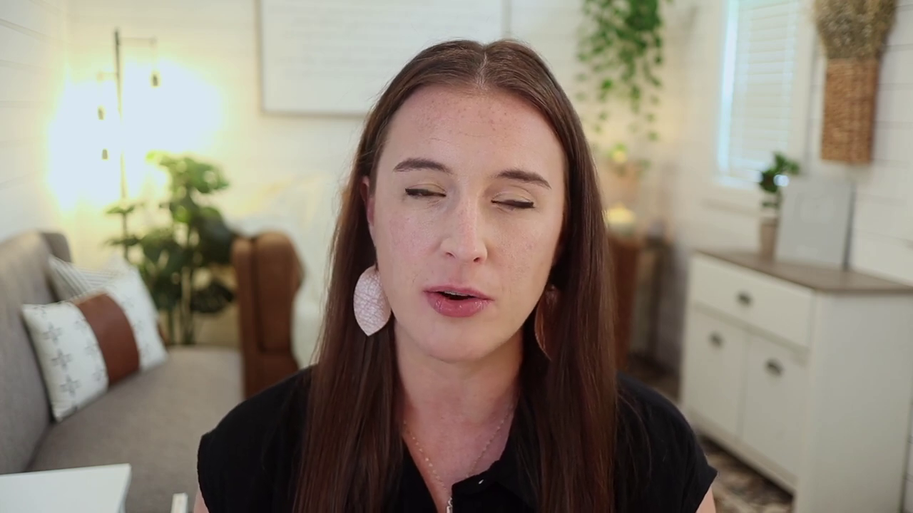
Enlarge the generated lion and zebra images to fill their pages
type("ri anima")
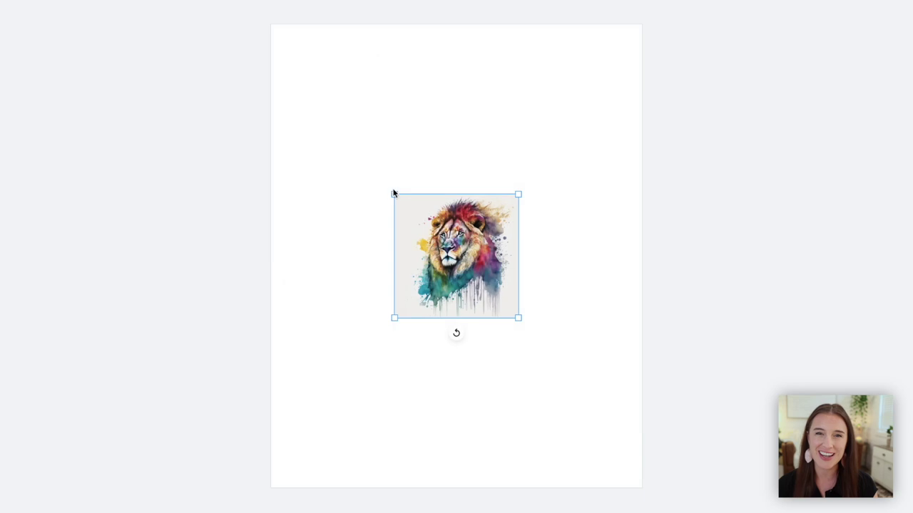
left_click_drag(393, 194, 225, 25)
left_click_drag(518, 318, 687, 487)
key("Escape")
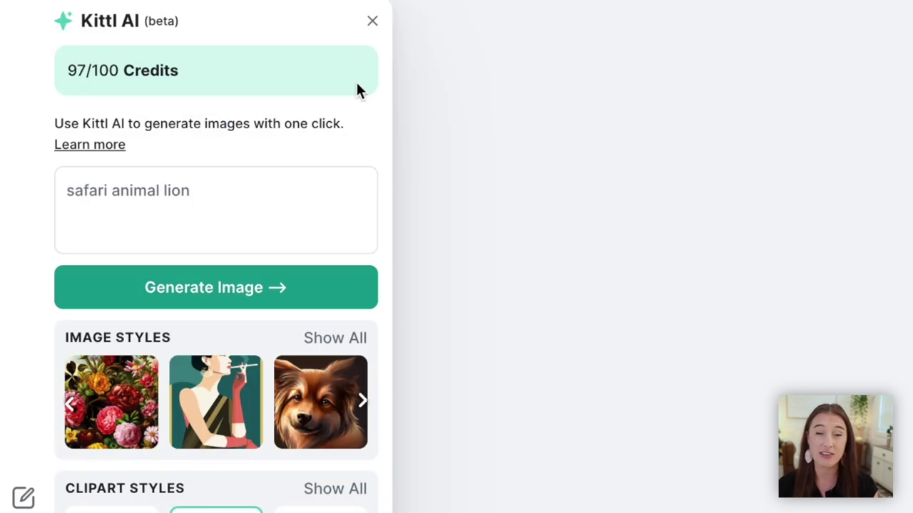
left_click(297, 200)
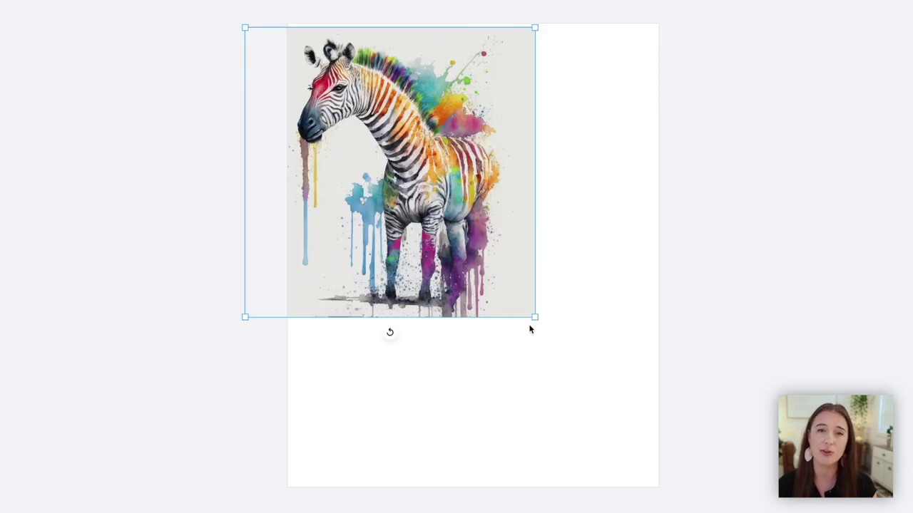
left_click_drag(534, 318, 713, 492)
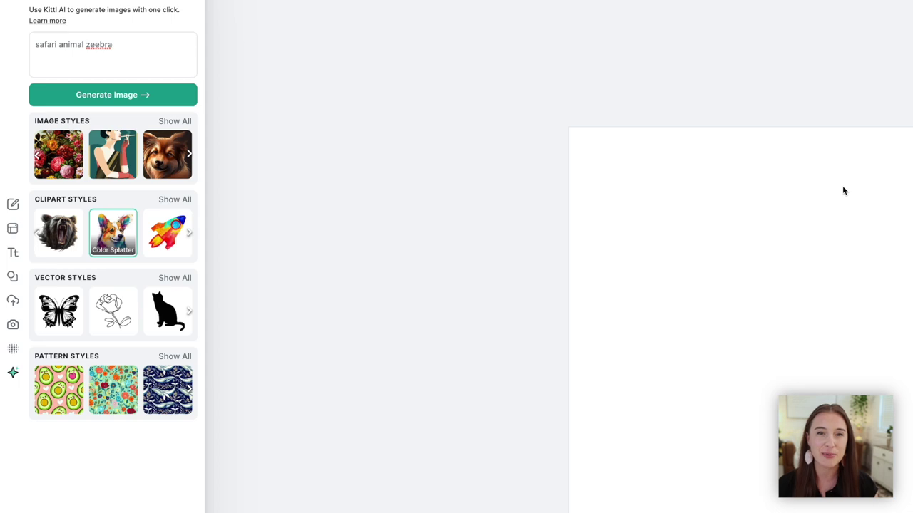
Switch to the Kawaii Icon clipart style and replace the prompt with 'cute green'
left_click(177, 202)
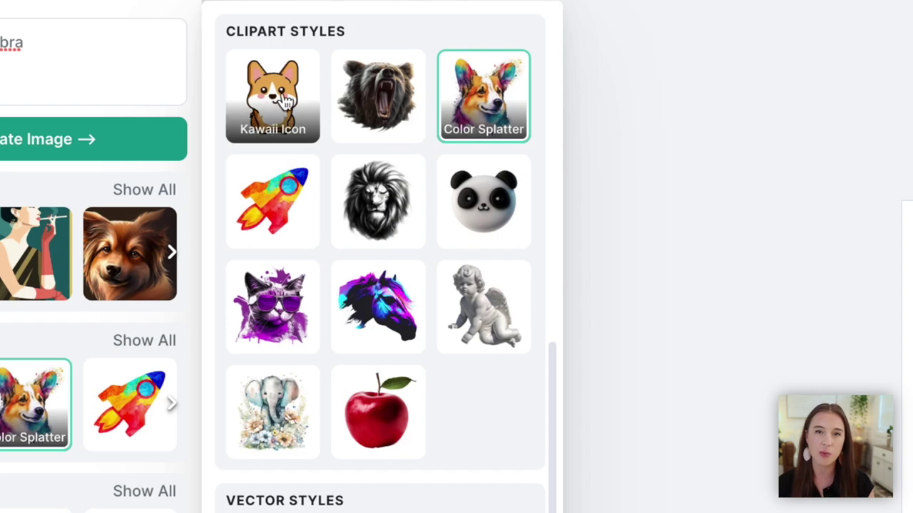
left_click(283, 105)
left_click_drag(218, 191, 48, 191)
key("BackSpace")
type("cute green cactus")
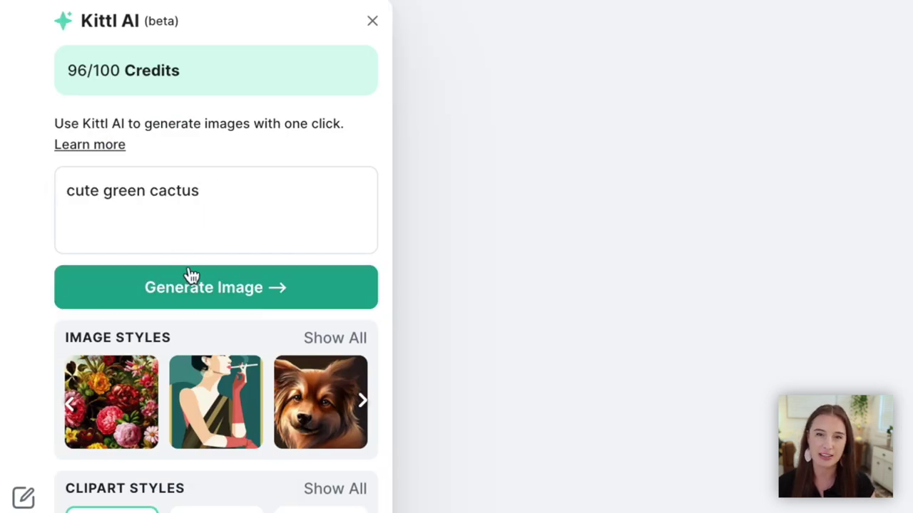
Generate the kawaii cactus and add a 'Bloom' headline below it
left_click(191, 276)
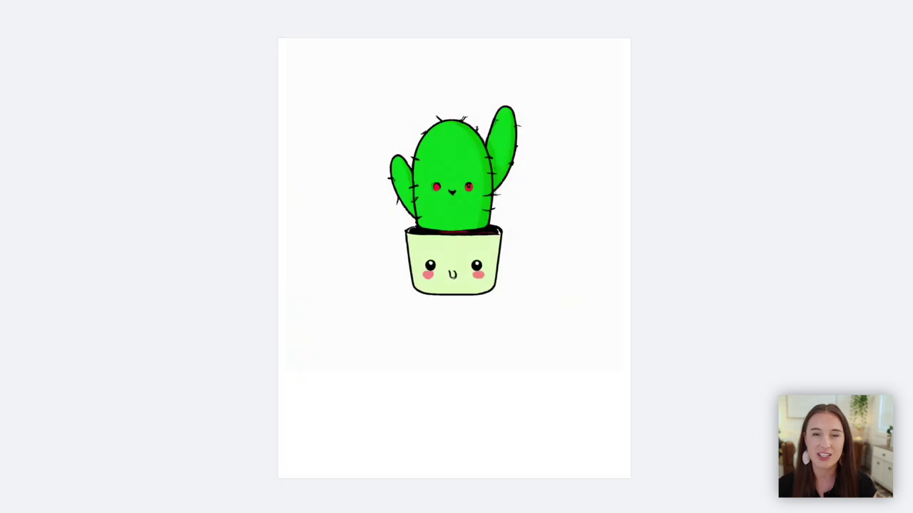
key("t")
left_click_drag(451, 201, 460, 326)
double_click(460, 325)
type("Bloom")
left_click(547, 338)
Add a second headline reading 'where you are planted' below Bloom, widened to fit
key("t")
left_click_drag(438, 197, 454, 368)
double_click(454, 369)
type("where you are planted")
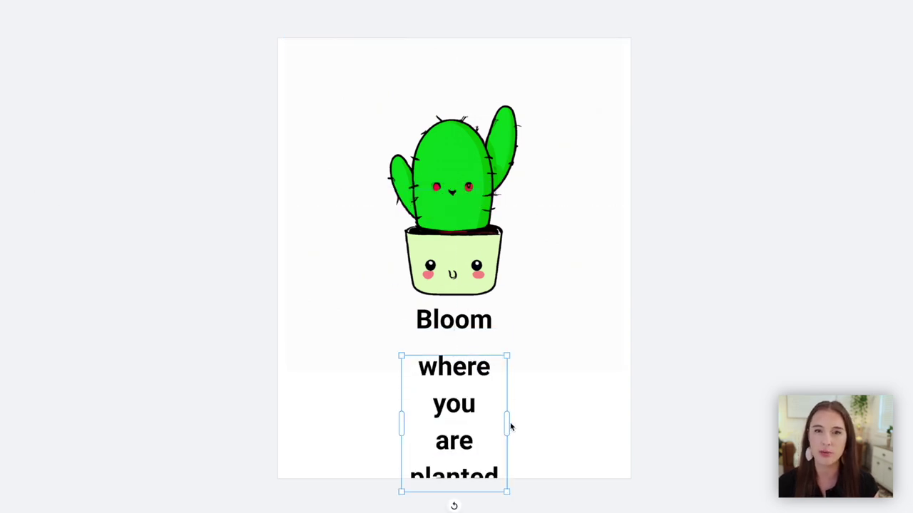
left_click_drag(509, 423, 552, 424)
Apply the Ambery Garden font and centre BLOOM above the cactus
left_click(825, 243)
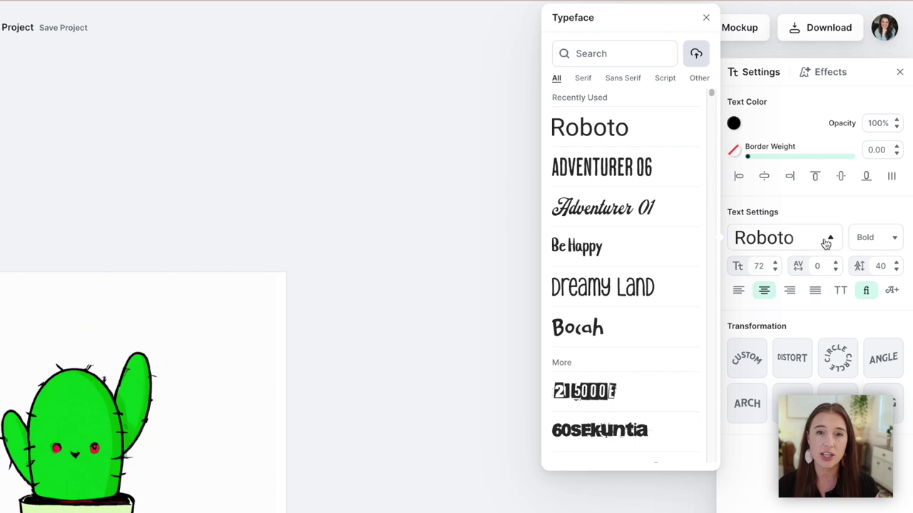
scroll(625, 250, "down", 10)
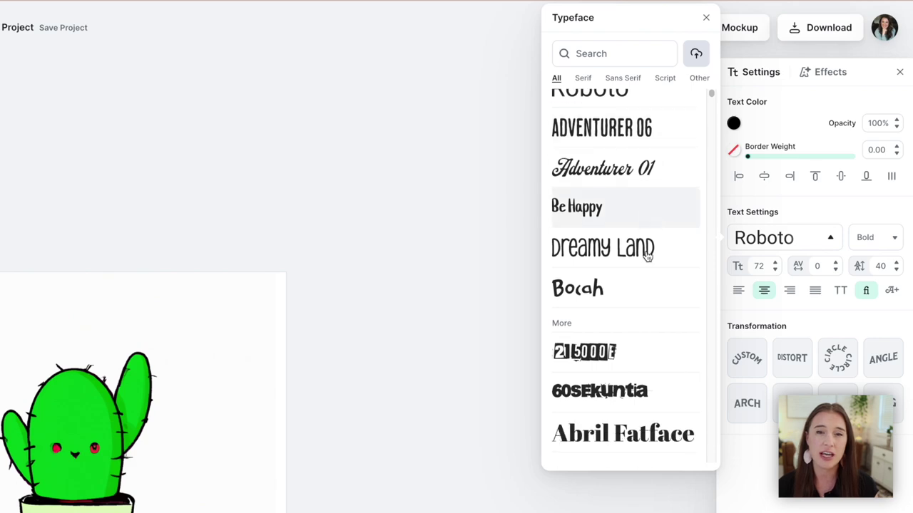
left_click(625, 257)
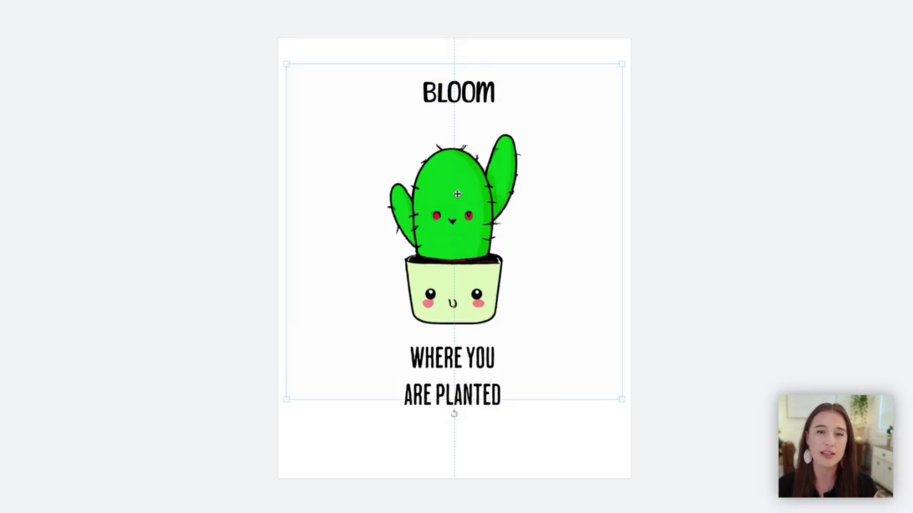
left_click_drag(413, 91, 424, 124)
left_click(757, 170)
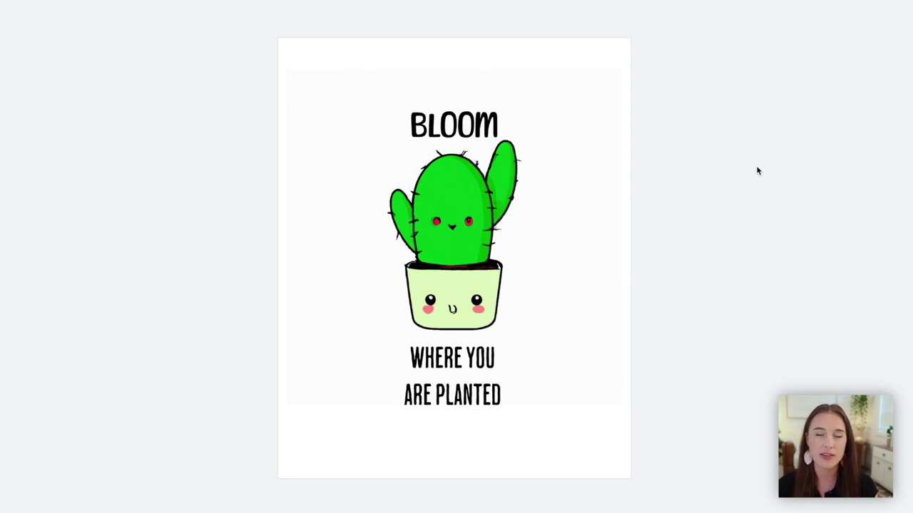
Delete the BLOOM text and cactus image, then select the tagline text
left_click(469, 124)
key("Delete")
left_click(456, 214)
key("Delete")
left_click(452, 396)
Delete the remaining tagline and enter a new prompt in the Line Art vector style
key("Delete")
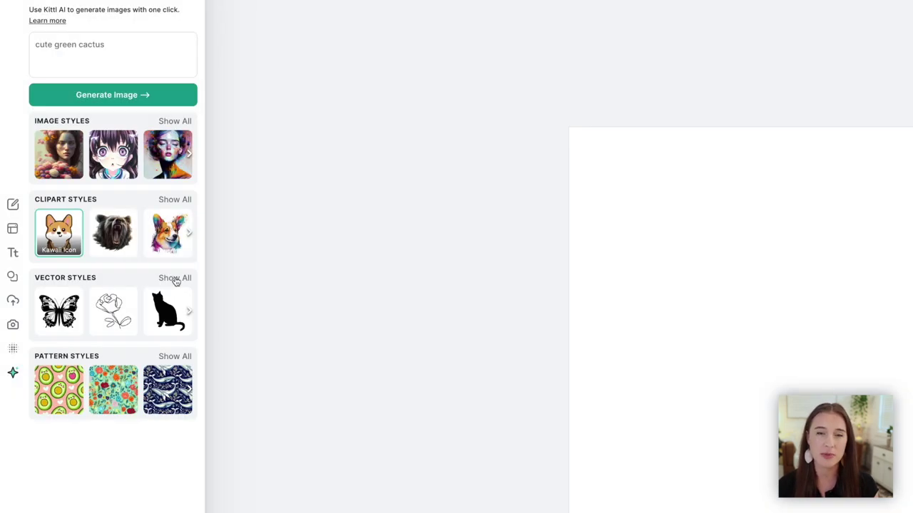
left_click(174, 277)
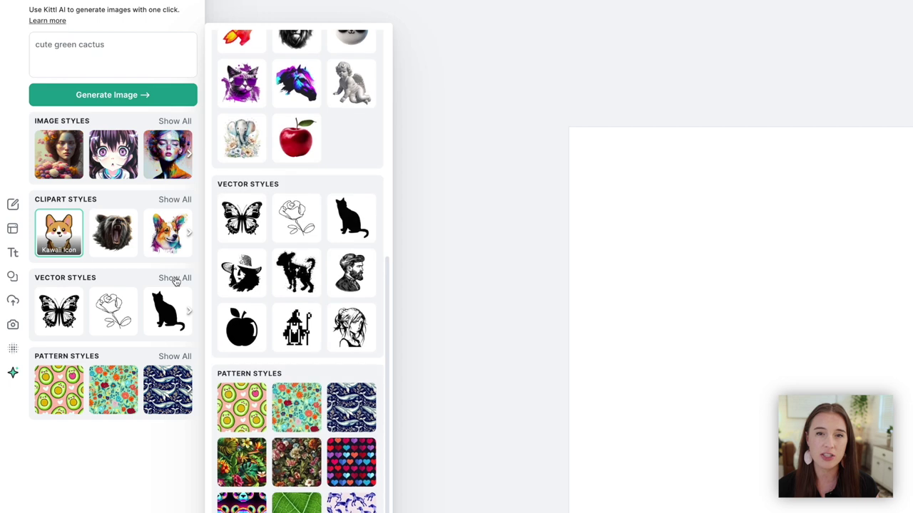
left_click(297, 223)
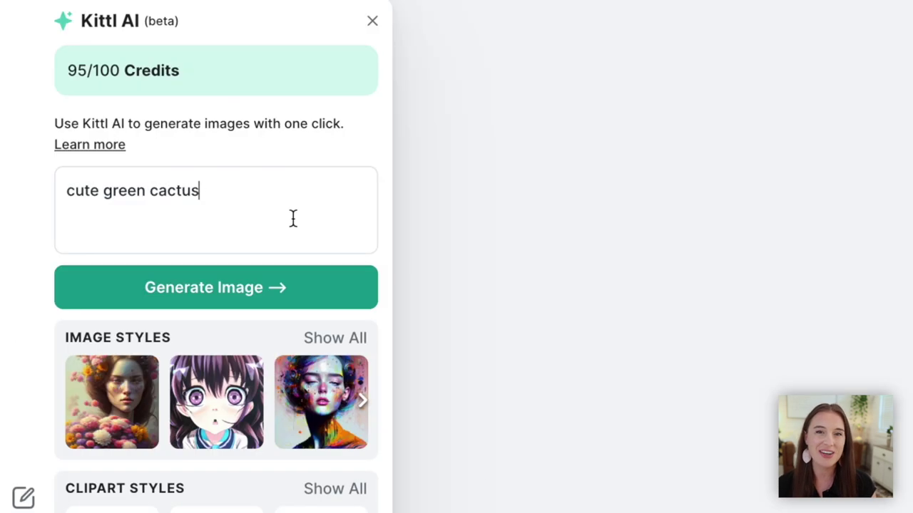
left_click_drag(152, 60, 14, 53)
key("BackSpace")
type("country")
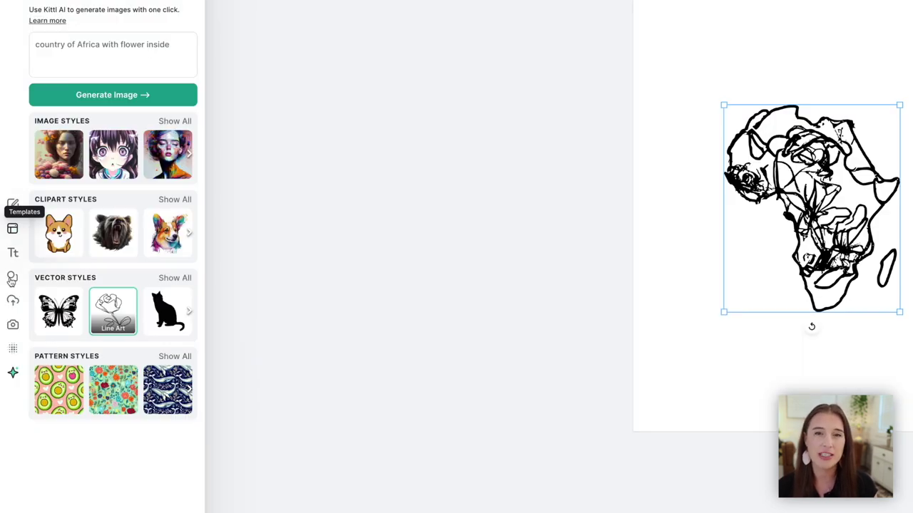
Add a square from Basic Shapes and colour it pale pinkish grey (dacdcd)
left_click(13, 276)
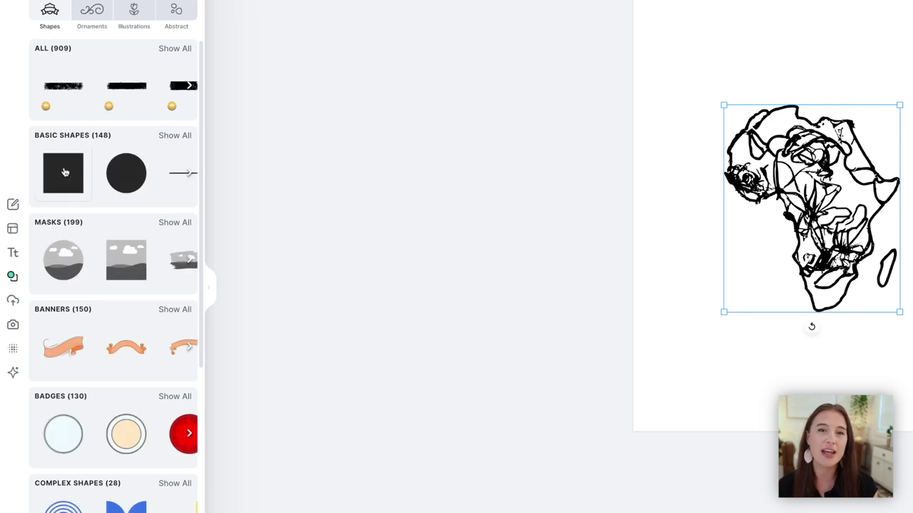
left_click(65, 172)
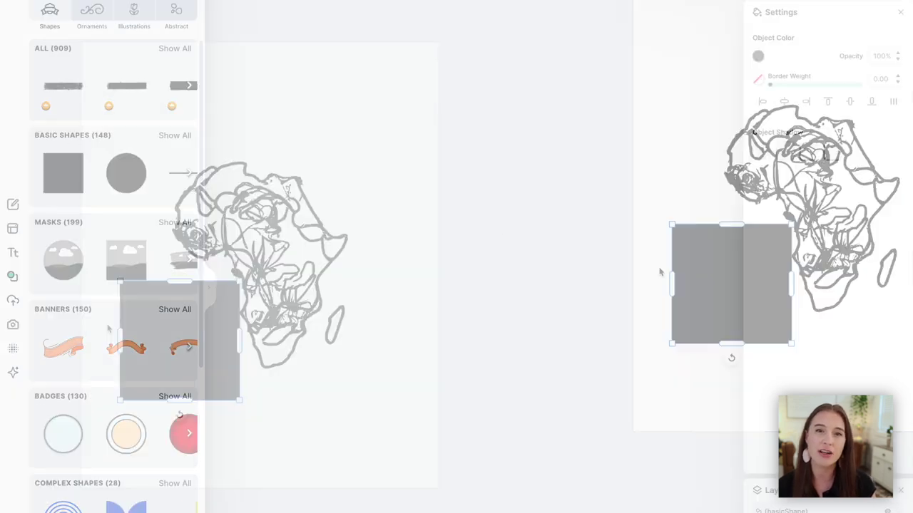
left_click(758, 57)
left_click(599, 91)
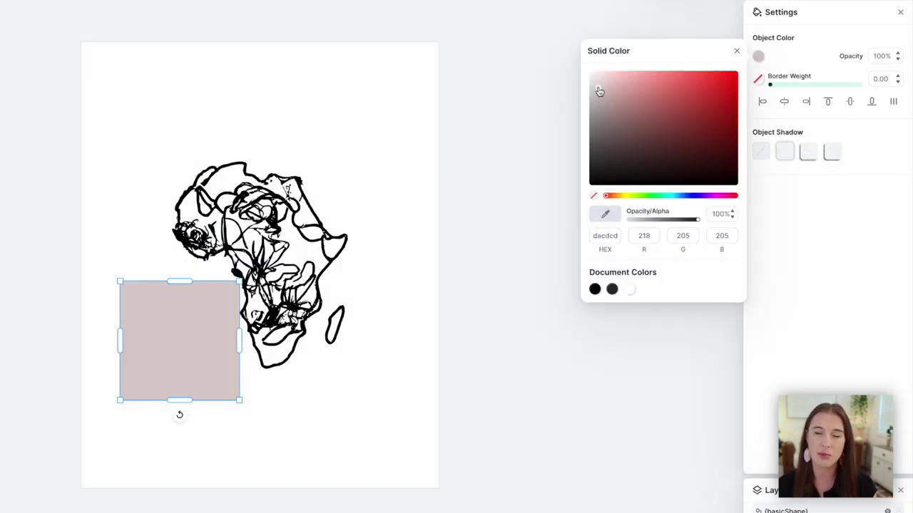
left_click_drag(599, 91, 600, 83)
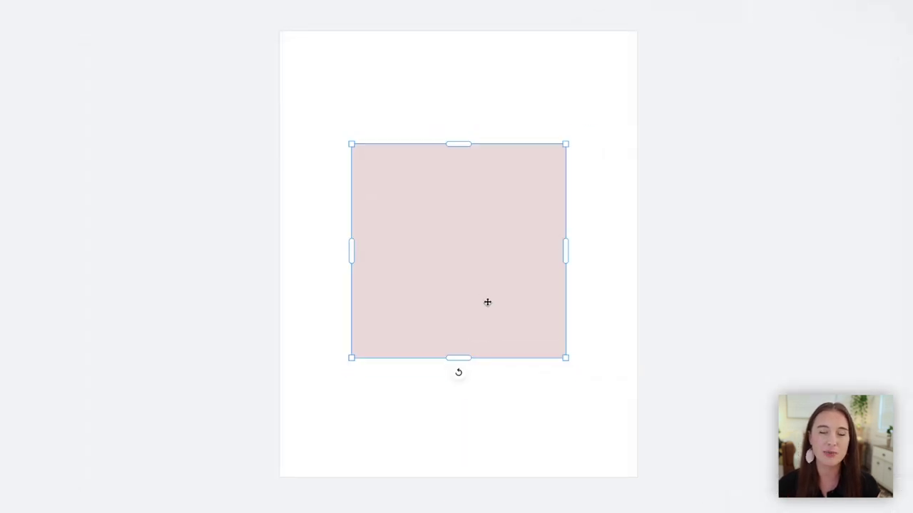